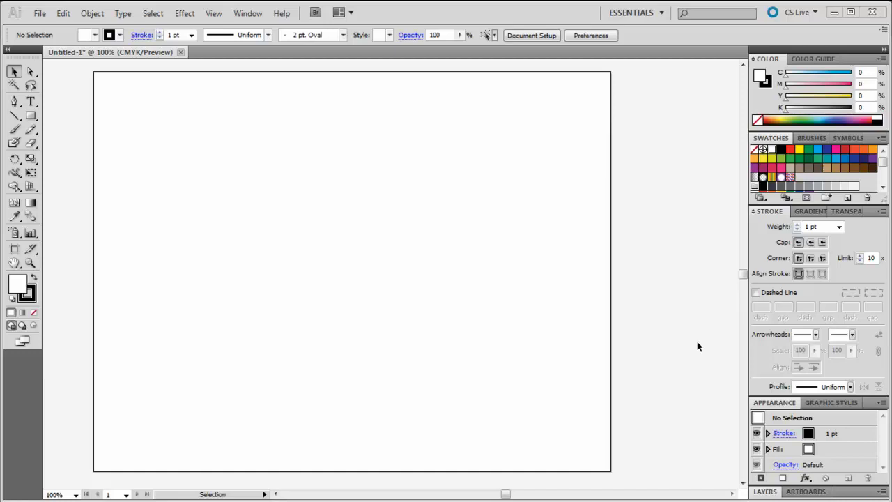
- With the Ellipse tool, drag out eight overlapping circles forming a closed ring near the top-left
{"action": "left_click", "coordinate": [30, 118]}
{"action": "left_click", "coordinate": [30, 118]}
{"action": "left_click", "coordinate": [101, 148]}
{"action": "left_click_drag", "start_coordinate": [164, 120], "coordinate": [236, 185]}
{"action": "left_click_drag", "start_coordinate": [212, 142], "coordinate": [271, 218]}
{"action": "left_click_drag", "start_coordinate": [200, 201], "coordinate": [254, 248]}
{"action": "left_click_drag", "start_coordinate": [172, 209], "coordinate": [230, 264]}
{"action": "left_click_drag", "start_coordinate": [138, 206], "coordinate": [195, 263]}
{"action": "left_click_drag", "start_coordinate": [118, 188], "coordinate": [172, 247]}
{"action": "left_click_drag", "start_coordinate": [120, 161], "coordinate": [173, 216]}
{"action": "left_click_drag", "start_coordinate": [143, 142], "coordinate": [195, 200]}
- Nudge and rotate the top-left circle, then rotate the right-hand circle about 55° clockwise
{"action": "left_click", "coordinate": [15, 72]}
{"action": "left_click_drag", "start_coordinate": [154, 174], "coordinate": [149, 162]}
{"action": "left_click_drag", "start_coordinate": [135, 132], "coordinate": [190, 139]}
{"action": "left_click", "coordinate": [249, 172]}
{"action": "left_click", "coordinate": [274, 136]}
{"action": "left_click", "coordinate": [249, 170]}
{"action": "left_click_drag", "start_coordinate": [274, 140], "coordinate": [242, 187]}
- Rotate the left-hand circle and stretch the lower-middle circle taller
{"action": "left_click", "coordinate": [138, 226]}
{"action": "mouse_move", "coordinate": [161, 258]}
{"action": "left_mouse_down"}
{"action": "mouse_move", "coordinate": [133, 259]}
{"action": "mouse_move", "coordinate": [165, 268]}
{"action": "mouse_move", "coordinate": [179, 285]}
{"action": "mouse_move", "coordinate": [171, 266]}
{"action": "left_mouse_up"}
{"action": "left_click", "coordinate": [187, 248]}
{"action": "left_click", "coordinate": [197, 277]}
{"action": "left_click", "coordinate": [190, 270]}
- Select all circles and Shape Builder-merge every region, including the white sliver and centre hole, into one shape
{"action": "left_click_drag", "start_coordinate": [101, 104], "coordinate": [285, 292]}
{"action": "left_click", "coordinate": [14, 187]}
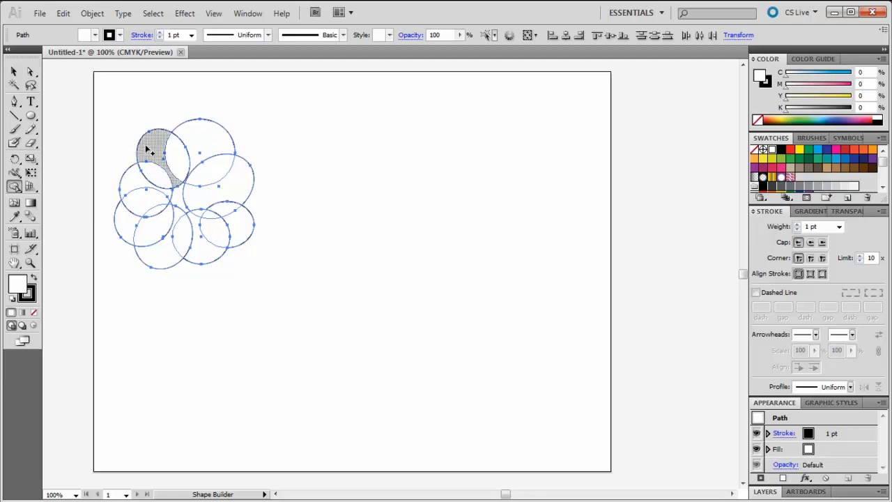
{"action": "mouse_move", "coordinate": [150, 154]}
{"action": "left_mouse_down"}
{"action": "mouse_move", "coordinate": [199, 169]}
{"action": "mouse_move", "coordinate": [230, 193]}
{"action": "left_mouse_up"}
{"action": "mouse_move", "coordinate": [224, 180]}
{"action": "left_mouse_down"}
{"action": "mouse_move", "coordinate": [206, 251]}
{"action": "mouse_move", "coordinate": [133, 228]}
{"action": "mouse_move", "coordinate": [165, 159]}
{"action": "left_mouse_up"}
{"action": "mouse_move", "coordinate": [142, 191]}
{"action": "left_mouse_down"}
{"action": "mouse_move", "coordinate": [158, 228]}
{"action": "mouse_move", "coordinate": [200, 208]}
{"action": "mouse_move", "coordinate": [208, 191]}
{"action": "mouse_move", "coordinate": [232, 205]}
{"action": "mouse_move", "coordinate": [237, 226]}
{"action": "left_mouse_up"}
{"action": "mouse_move", "coordinate": [216, 188]}
{"action": "left_mouse_down"}
{"action": "mouse_move", "coordinate": [175, 200]}
{"action": "mouse_move", "coordinate": [171, 213]}
{"action": "mouse_move", "coordinate": [172, 205]}
{"action": "left_mouse_up"}
- Give the cloud shape an orange fill and a CMYK Cyan stroke
{"action": "left_click", "coordinate": [15, 72]}
{"action": "left_click", "coordinate": [95, 35]}
{"action": "left_click", "coordinate": [6, 58]}
{"action": "left_click", "coordinate": [120, 35]}
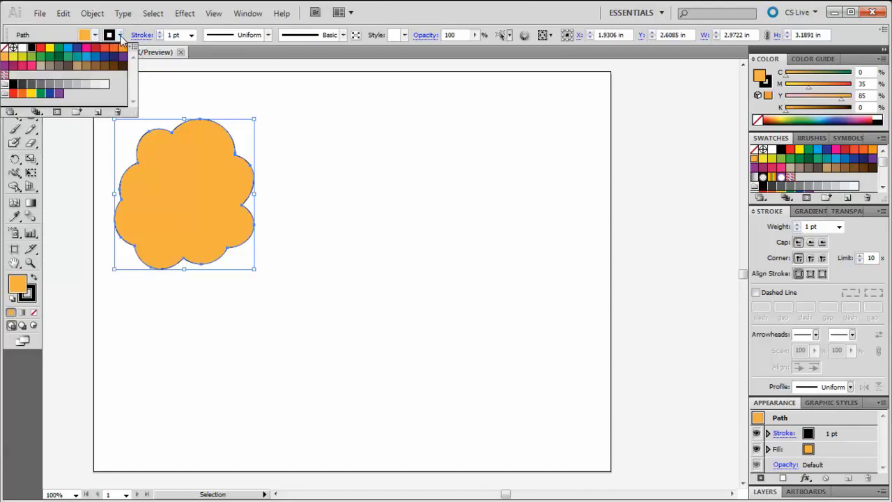
{"action": "left_click", "coordinate": [67, 48]}
- Raise the cloud's stroke weight to 9 pt
{"action": "left_click", "coordinate": [160, 32]}
{"action": "left_click", "coordinate": [161, 32]}
{"action": "left_click", "coordinate": [159, 32]}
{"action": "left_click", "coordinate": [160, 32]}
{"action": "left_click", "coordinate": [160, 32]}
{"action": "left_click", "coordinate": [159, 32]}
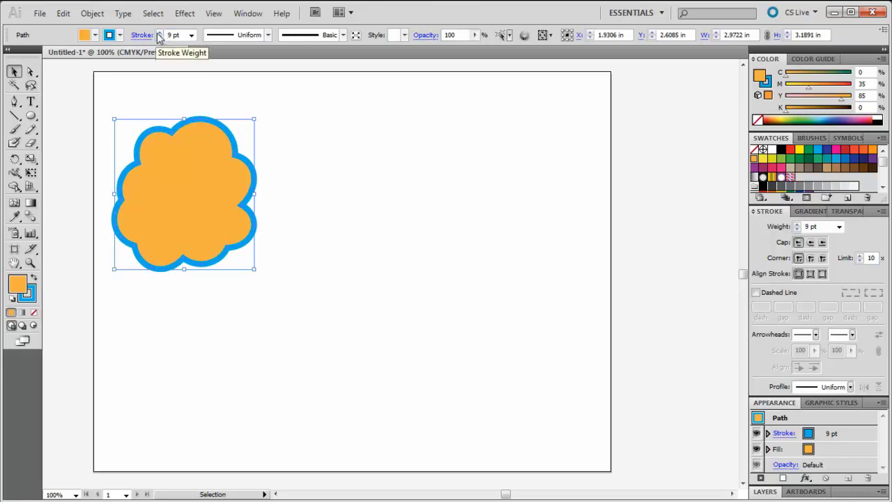
- Draw a small circle, move and enlarge it at the flower's centre, then select both shapes
{"action": "left_click", "coordinate": [30, 117]}
{"action": "left_click_drag", "start_coordinate": [165, 175], "coordinate": [212, 223]}
{"action": "left_click", "coordinate": [14, 71]}
{"action": "left_click_drag", "start_coordinate": [187, 198], "coordinate": [178, 193]}
{"action": "mouse_move", "coordinate": [202, 217]}
{"action": "left_mouse_down"}
{"action": "mouse_move", "coordinate": [211, 224]}
{"action": "mouse_move", "coordinate": [207, 210]}
{"action": "left_mouse_up"}
{"action": "left_click_drag", "start_coordinate": [108, 102], "coordinate": [269, 292]}
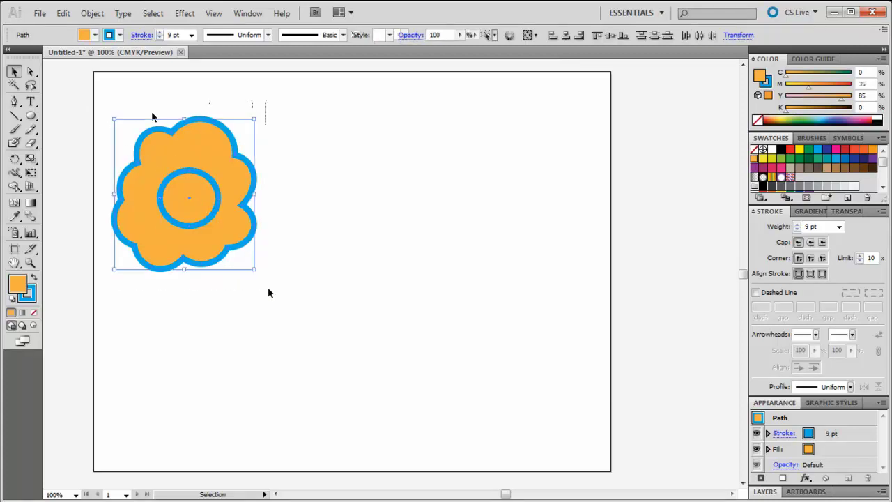
- Pick the Shape Builder tool with the flower and inner circle still selected
{"action": "left_click", "coordinate": [14, 186]}
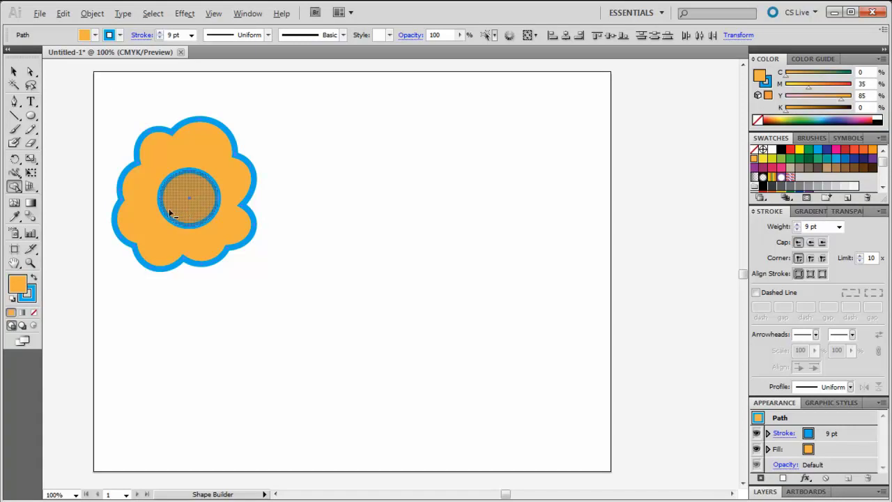